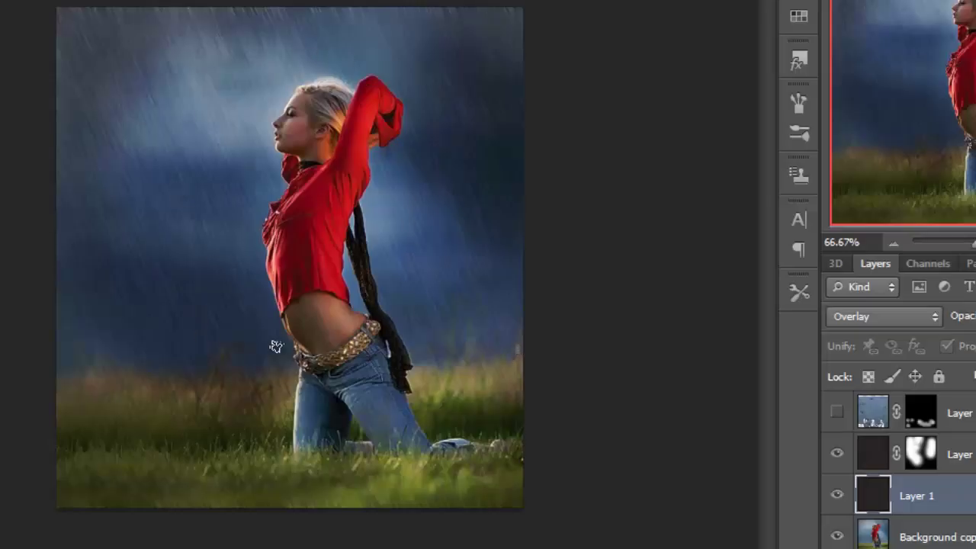
- Hide and re-show the rain layers to compare, then close the document without saving
scroll(898, 469, "down", 1)
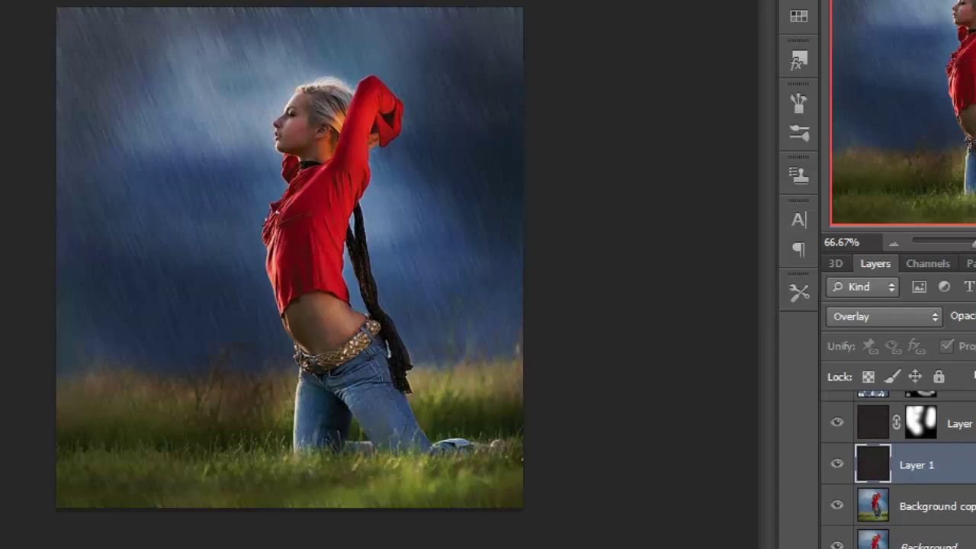
left_click(836, 545, "alt")
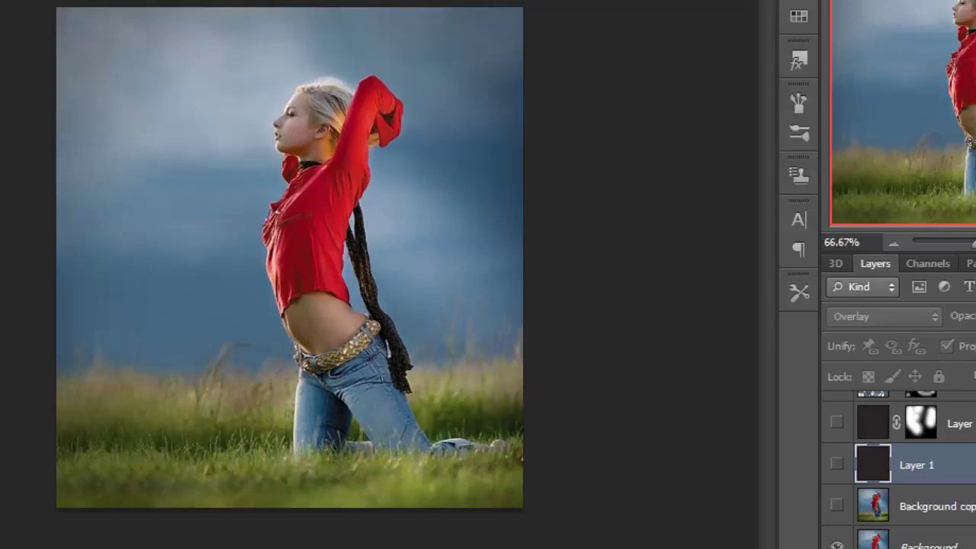
left_click(836, 544, "alt")
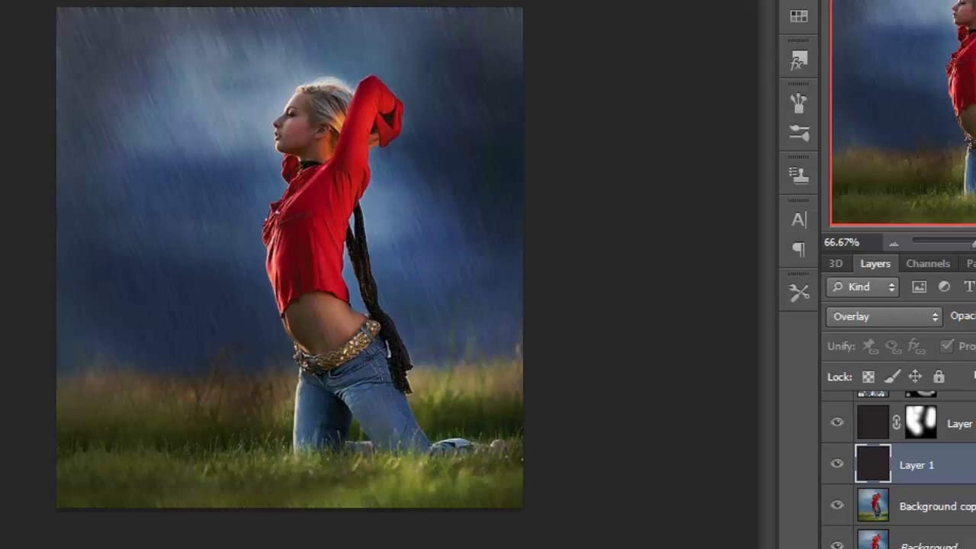
left_click(538, 200)
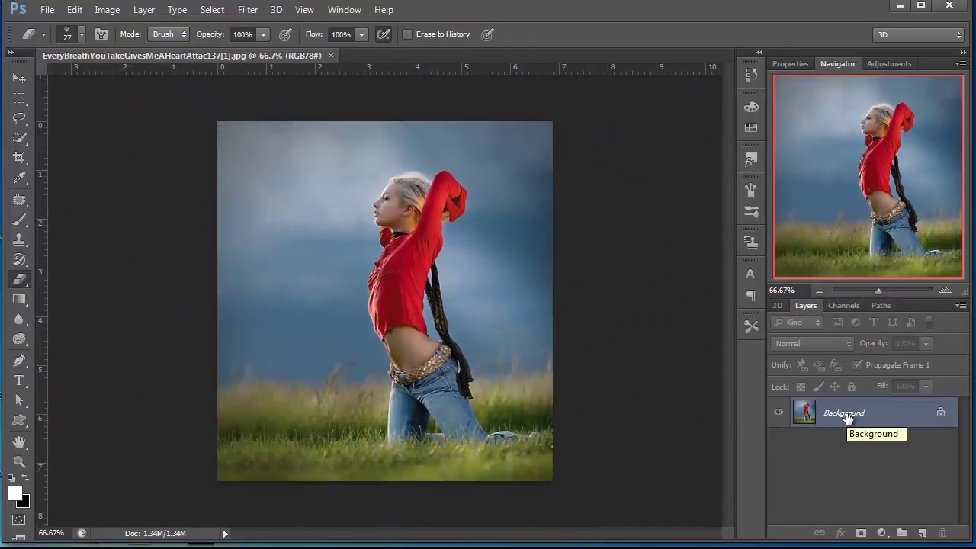
- Duplicate the photo as a Screen layer at 35% opacity, with a new white-filled layer above
key("ctrl+j")
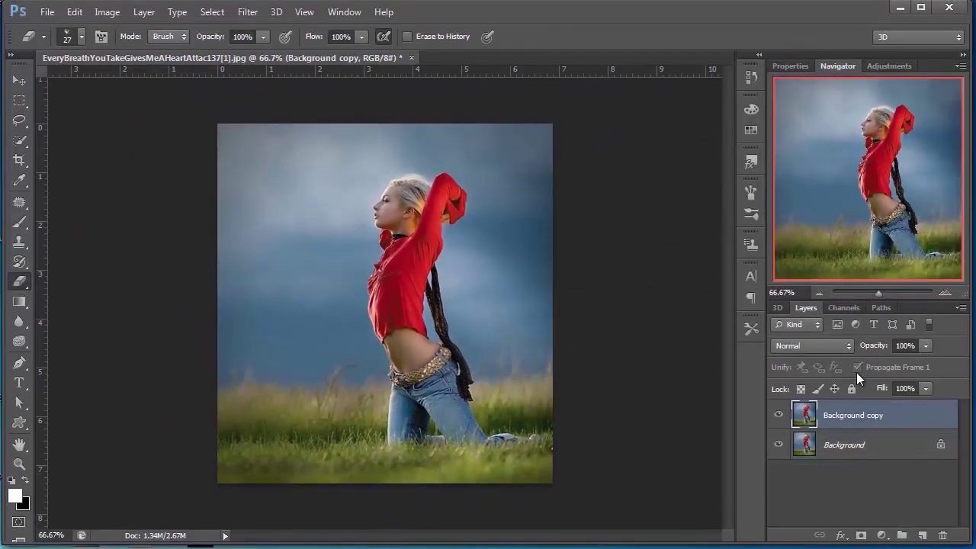
left_click(850, 349)
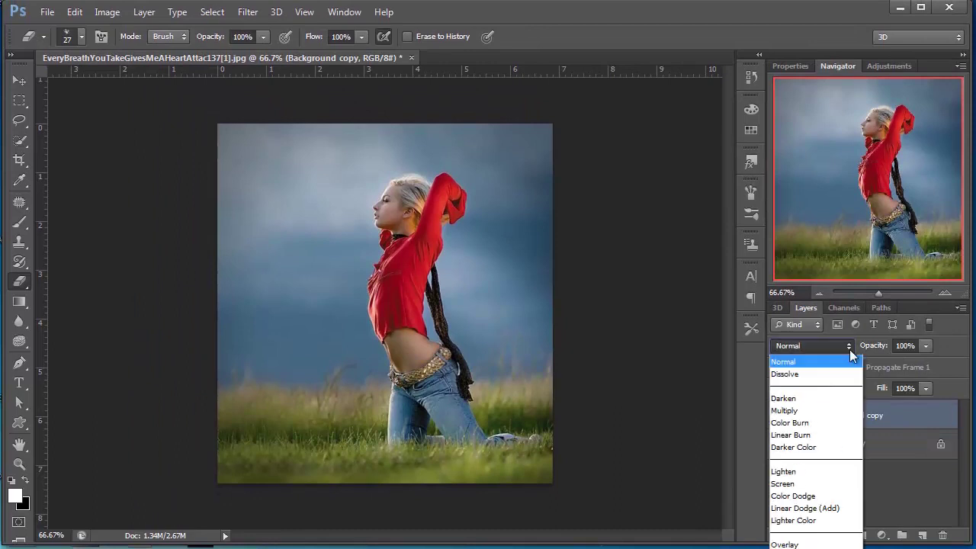
left_click(795, 484)
left_click_drag(865, 349, 835, 353)
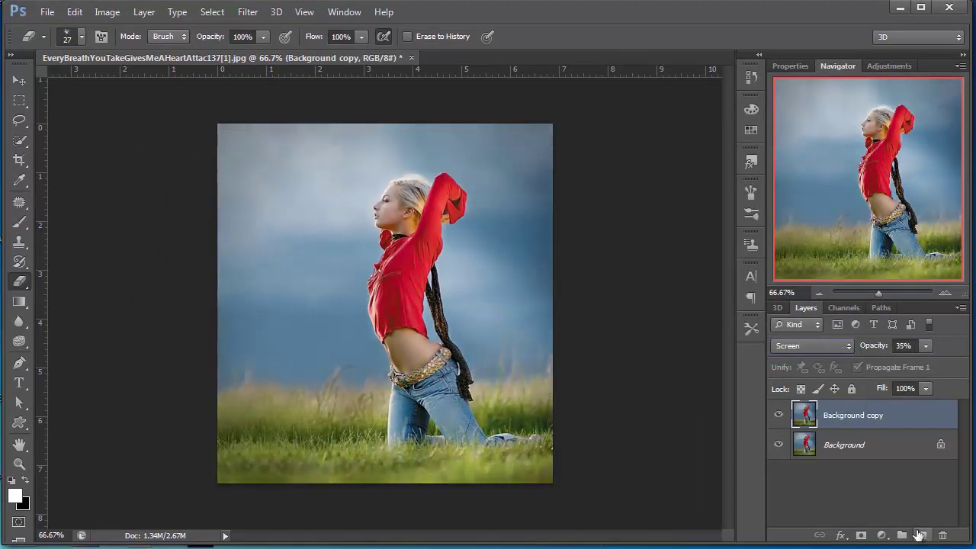
left_click(922, 536)
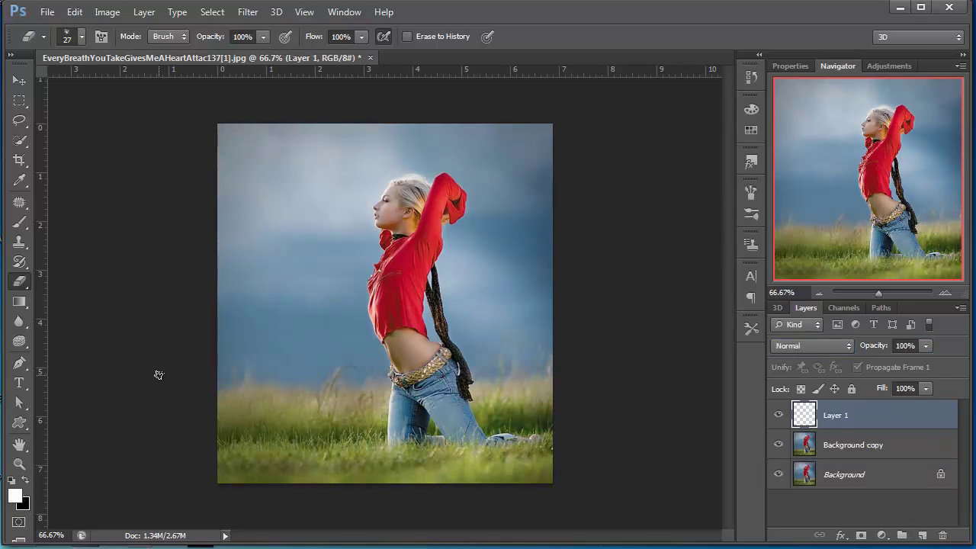
key("alt+BackSpace")
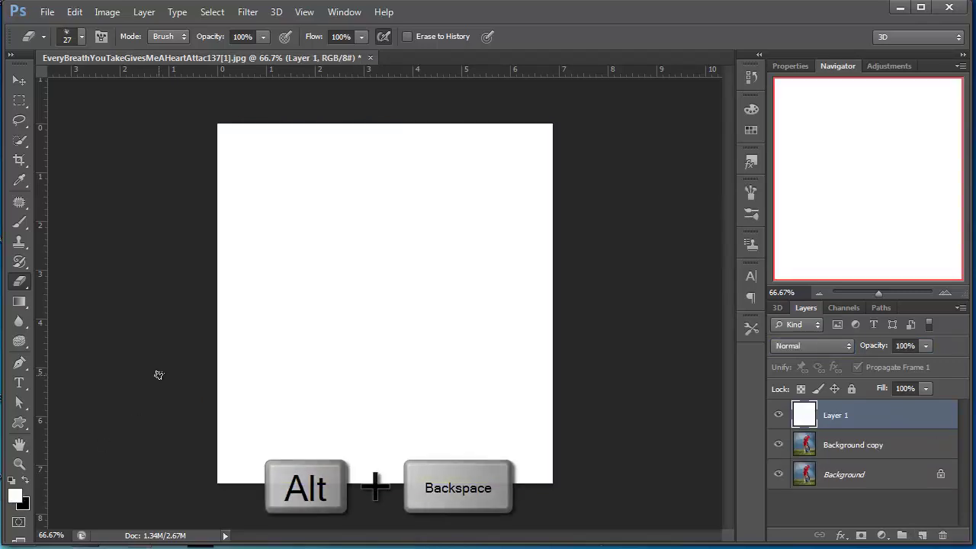
- Apply Add Noise at 44.79%, Uniform and Monochromatic, to the white Layer 1
left_click(244, 18)
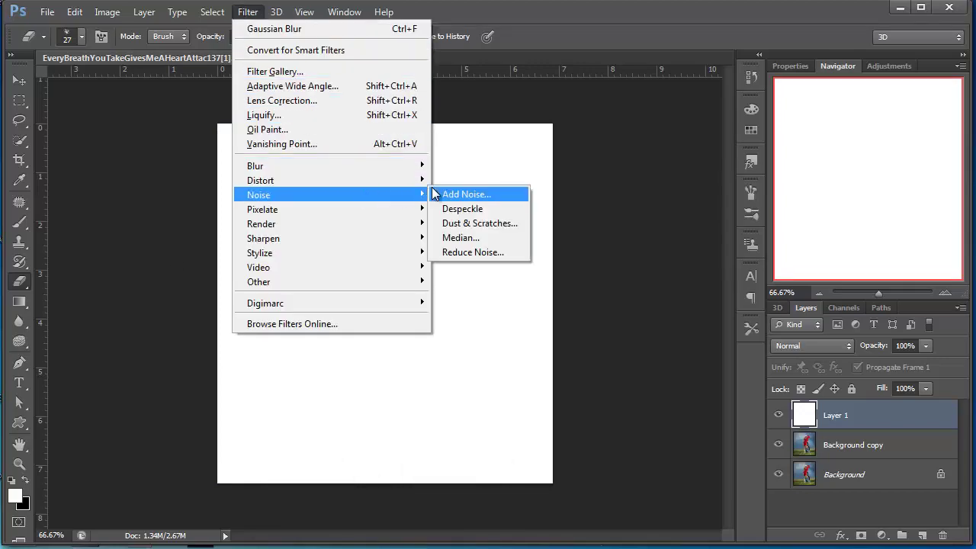
left_click(458, 195)
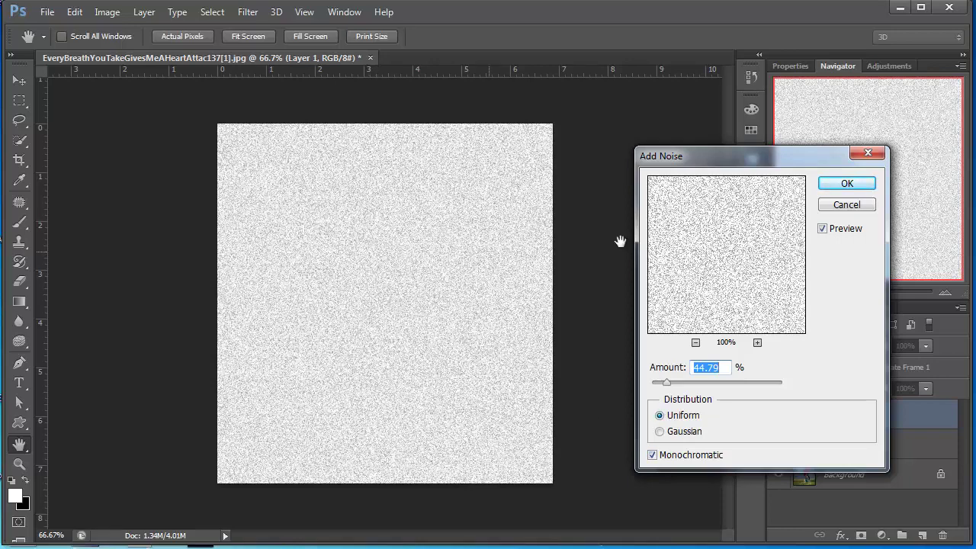
left_click(847, 186)
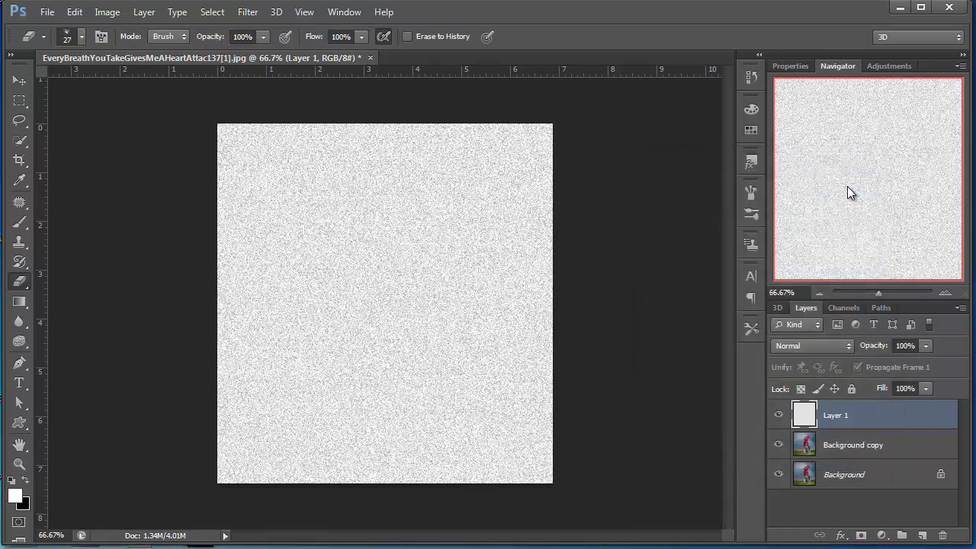
left_click(247, 15)
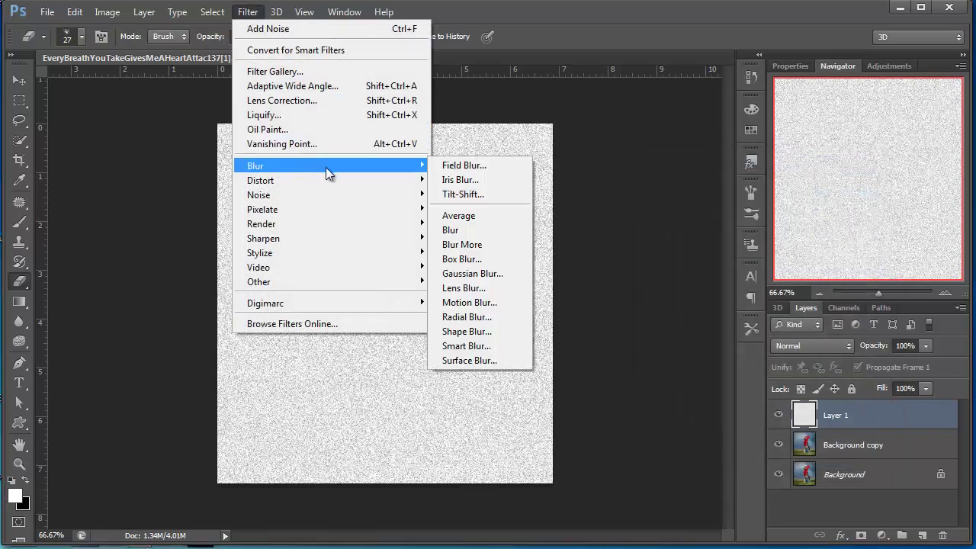
mouse_move(328, 166)
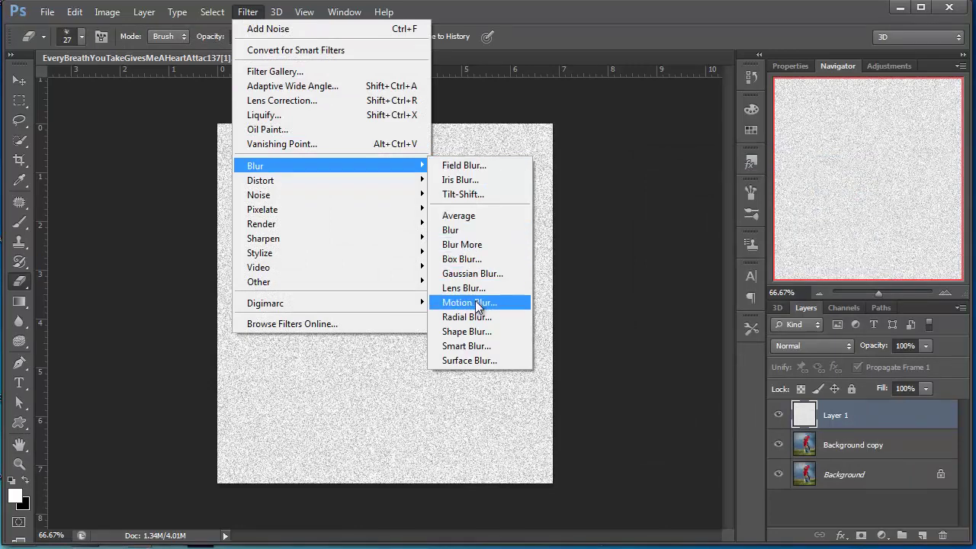
- Apply a Motion Blur to Layer 1's noise at angle -78° and distance 35 pixels
left_click(469, 302)
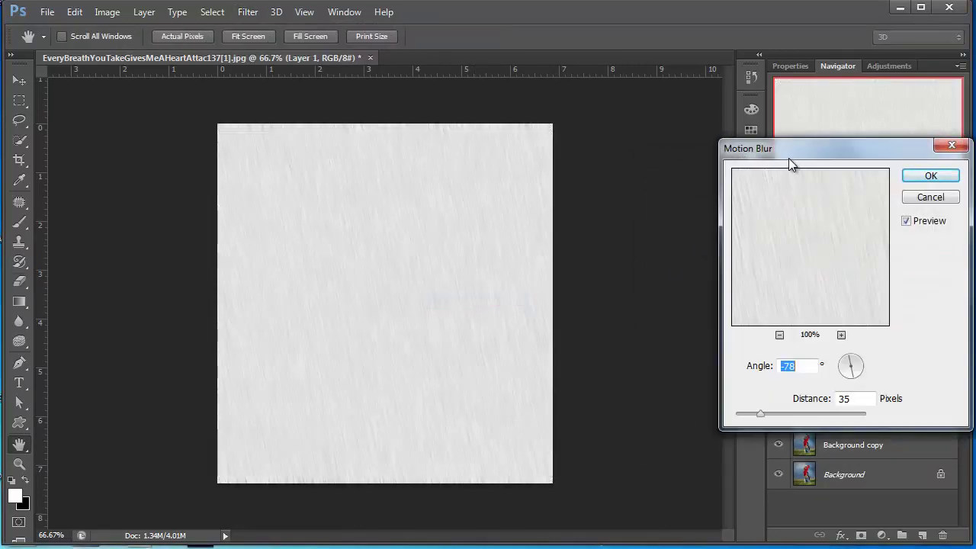
left_click_drag(799, 149, 660, 130)
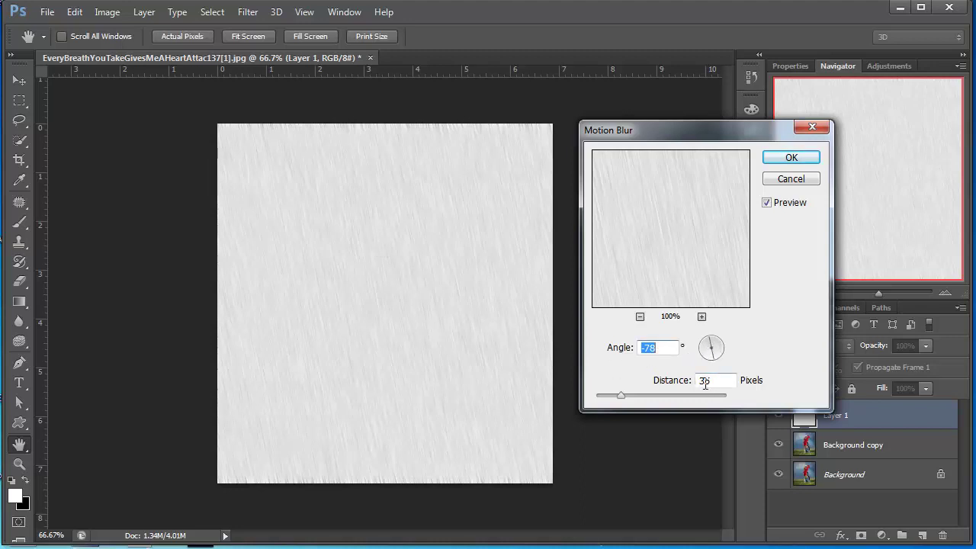
left_click(787, 160)
key("e")
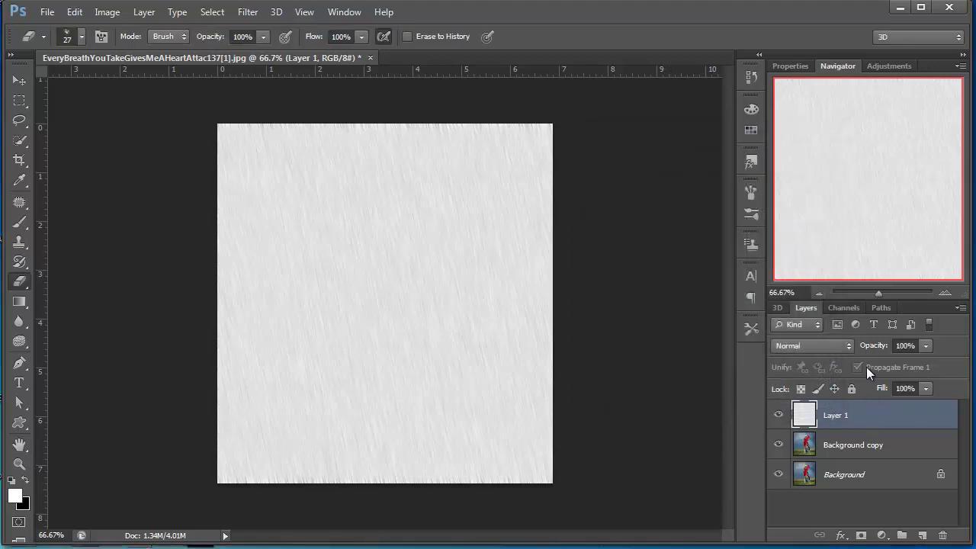
- Set Layer 1 to Linear Burn after trying Multiply, then duplicate it as Layer 1 copy
left_click(848, 347)
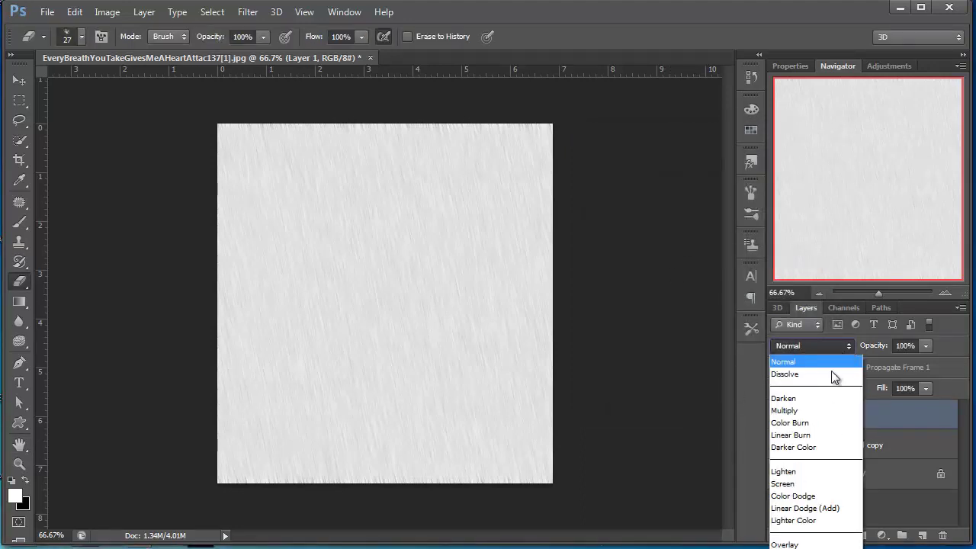
left_click(814, 435)
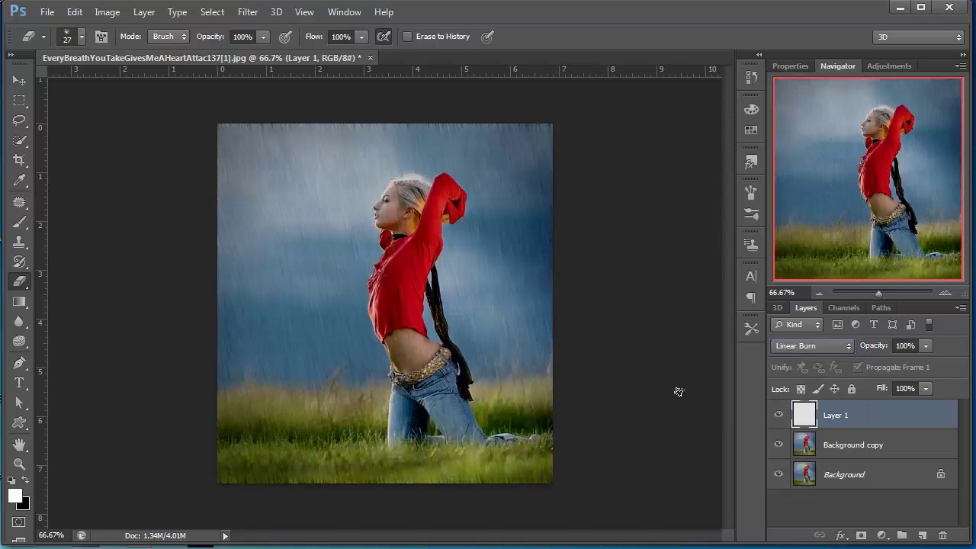
left_click(848, 347)
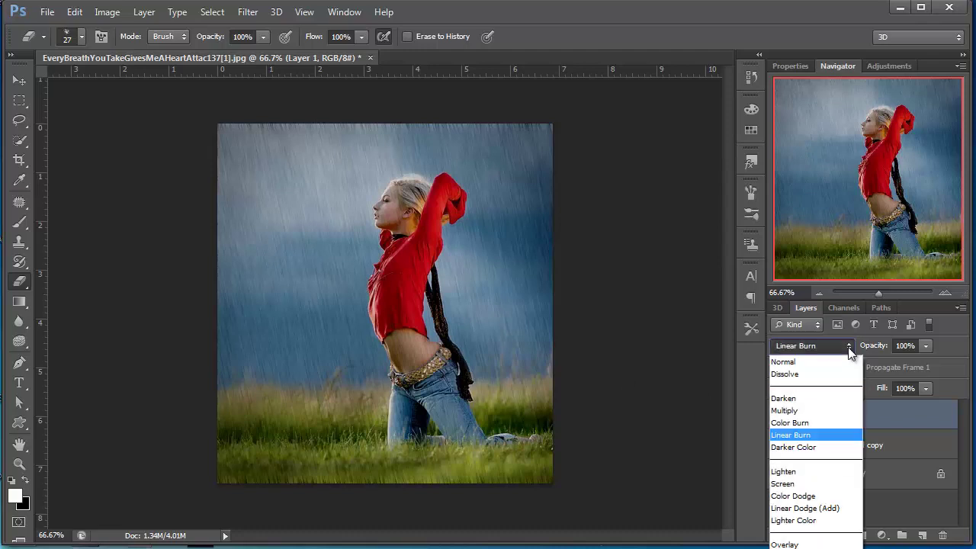
left_click(802, 409)
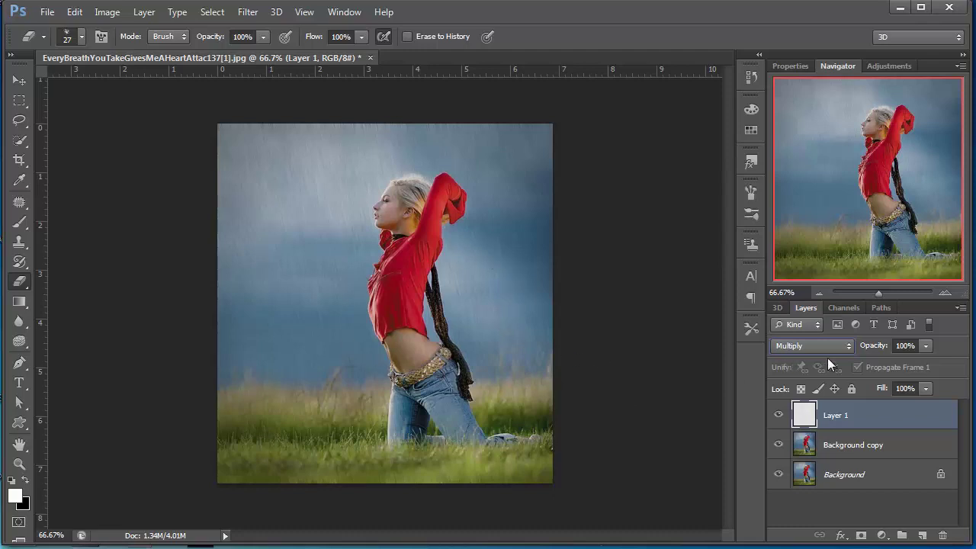
left_click(848, 349)
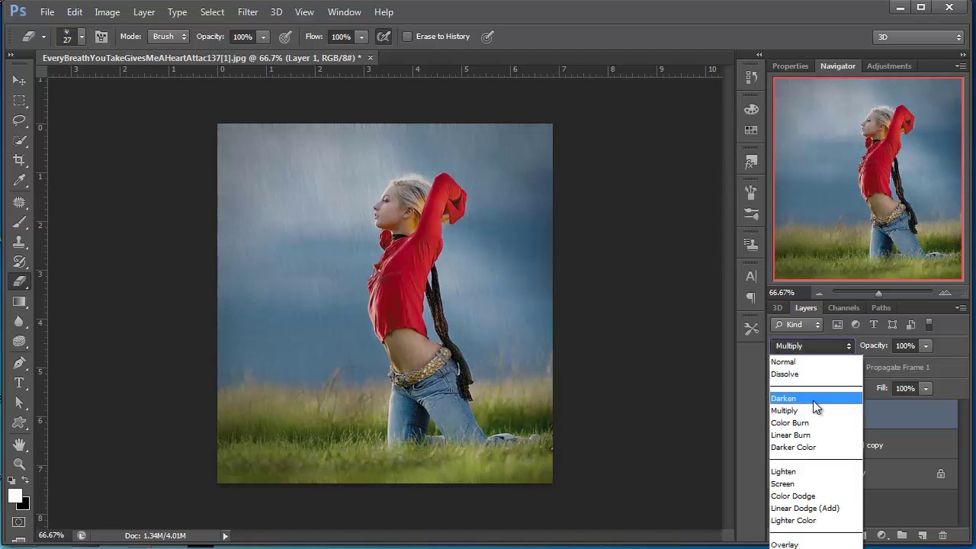
left_click(809, 436)
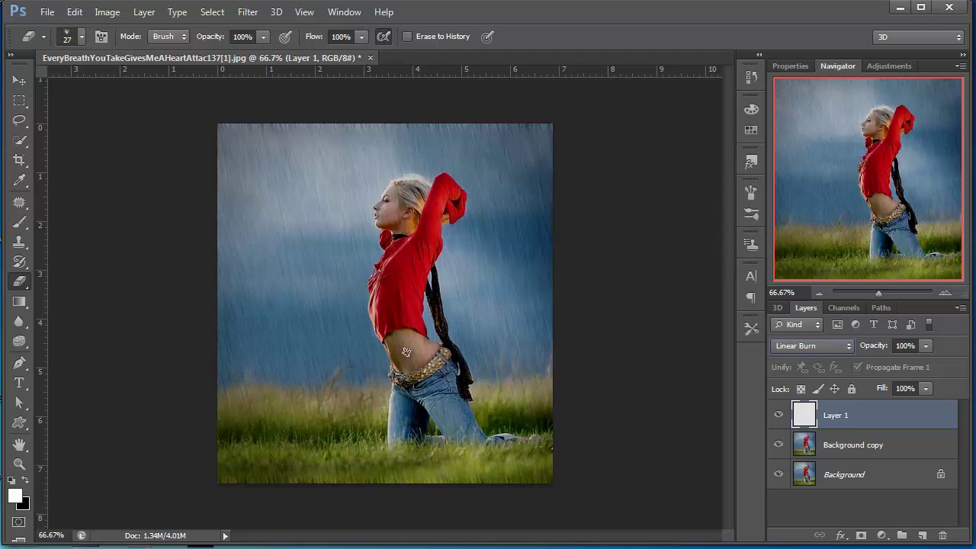
left_click_drag(912, 421, 924, 535)
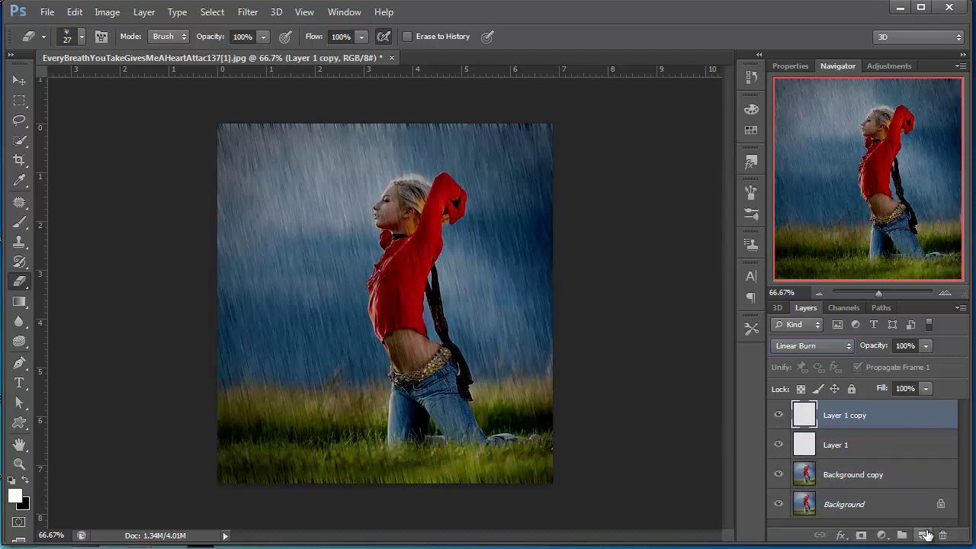
- Lower Layer 1 copy's opacity to 40%
left_click_drag(884, 349, 839, 350)
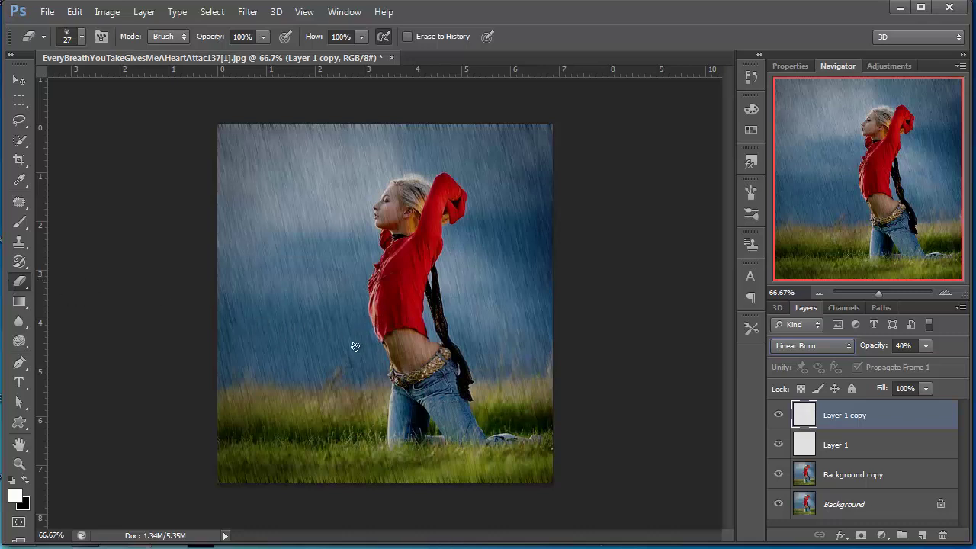
left_click(20, 343)
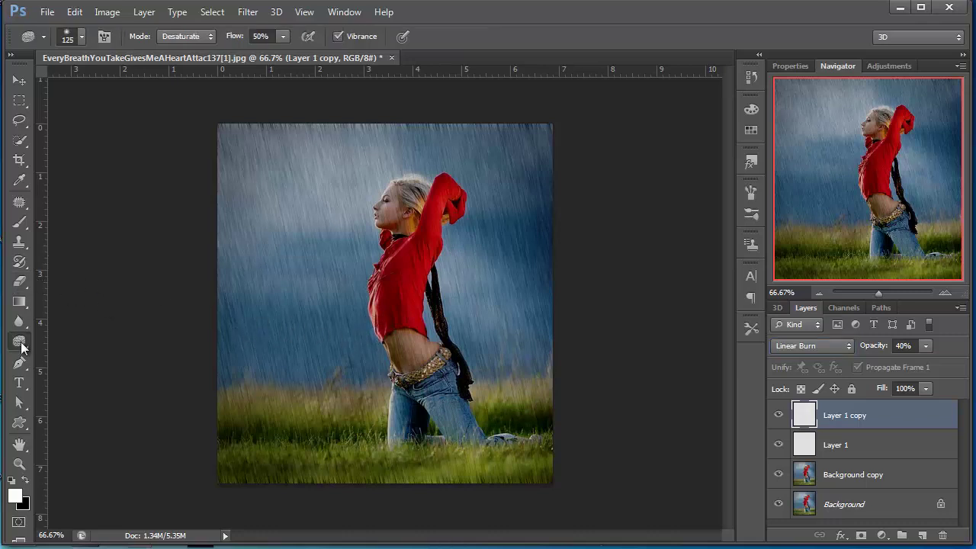
- Switch to the Dodge tool at brush size 50, zoom to 200%, and lighten the shirt's left side
right_click(22, 347)
left_click(72, 338)
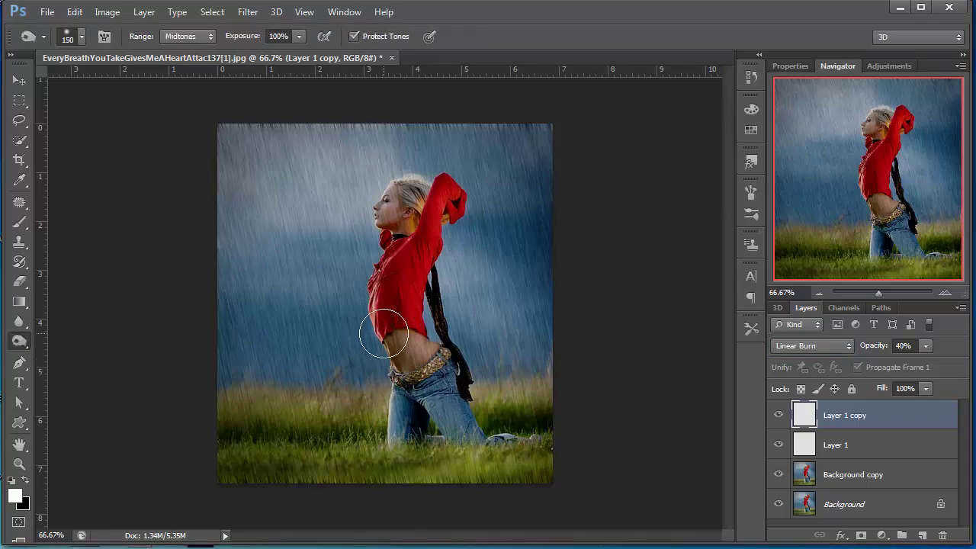
key("bracketleft")
key("bracketleft")
key("bracketleft")
left_click(944, 293)
key("bracketleft")
key("bracketleft")
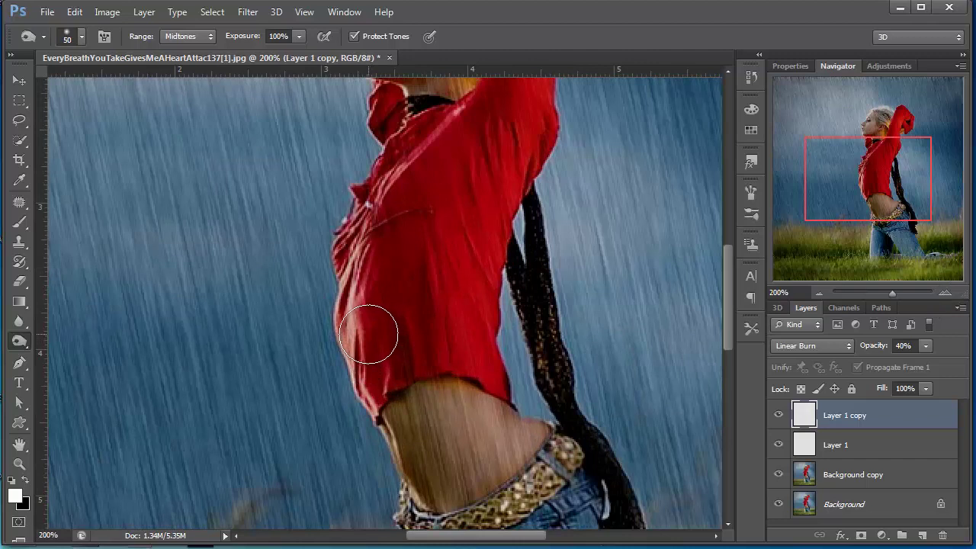
mouse_move(368, 334)
left_mouse_down()
mouse_move(375, 388)
mouse_move(379, 338)
left_mouse_up()
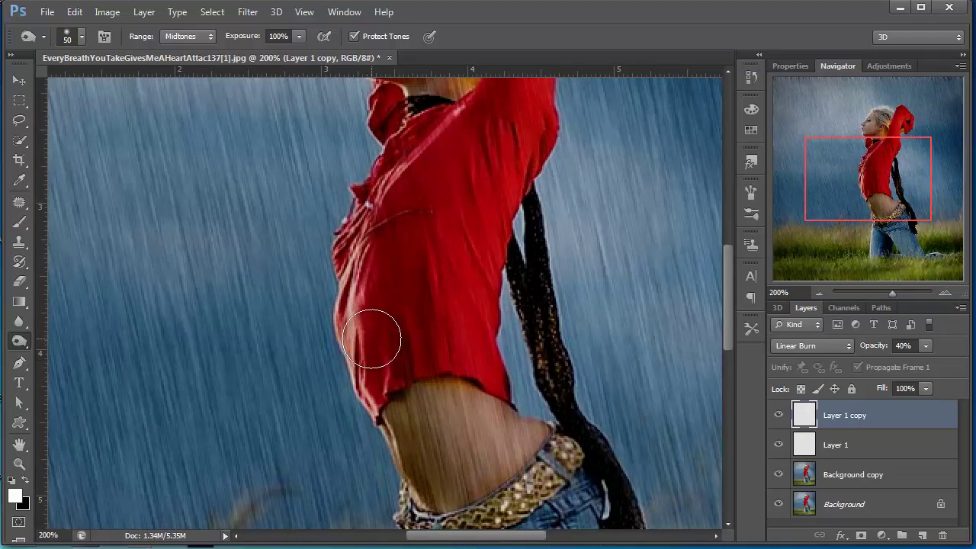
- On the Background copy, dodge the shirt's shadowed folds with Range set to Shadows
left_click(843, 478)
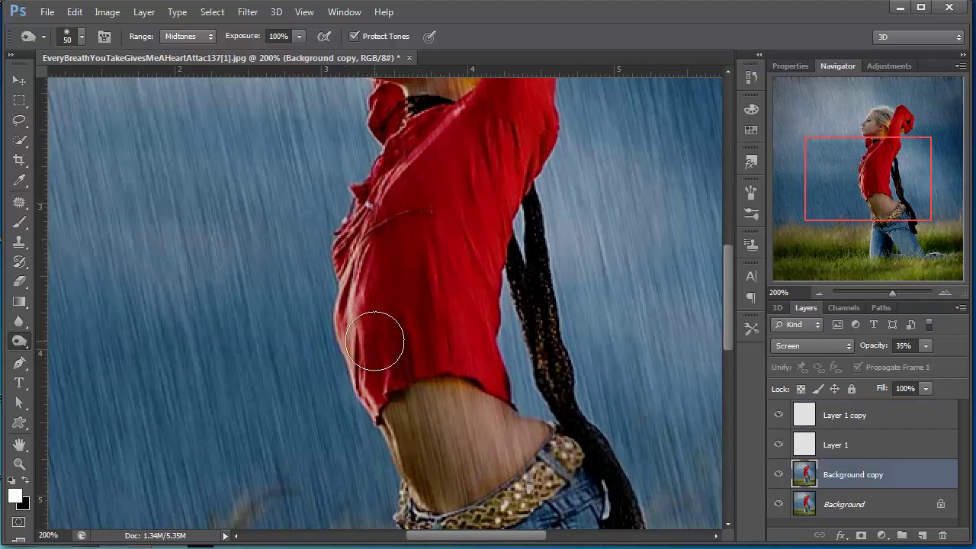
mouse_move(375, 341)
left_mouse_down()
mouse_move(377, 371)
mouse_move(380, 319)
mouse_move(403, 312)
mouse_move(407, 388)
mouse_move(401, 366)
left_mouse_up()
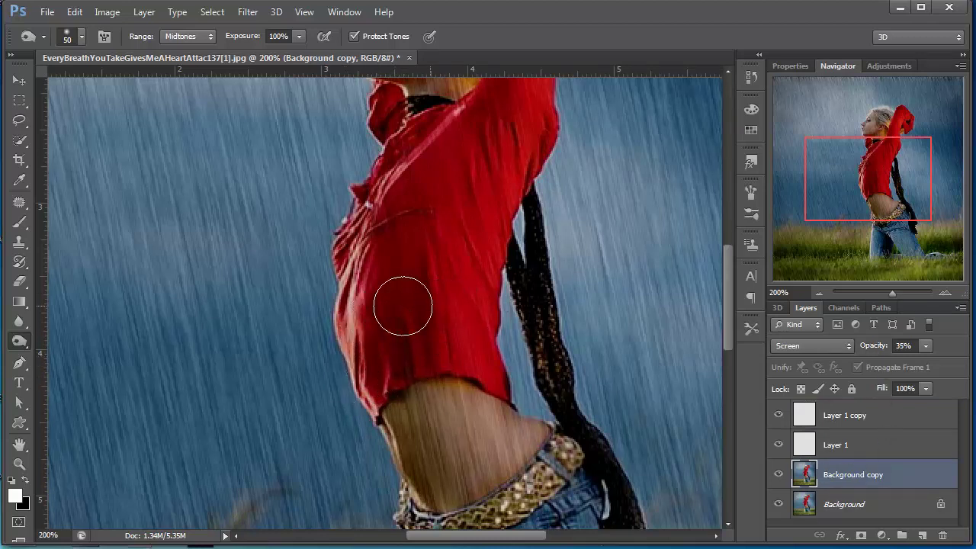
left_click(198, 36)
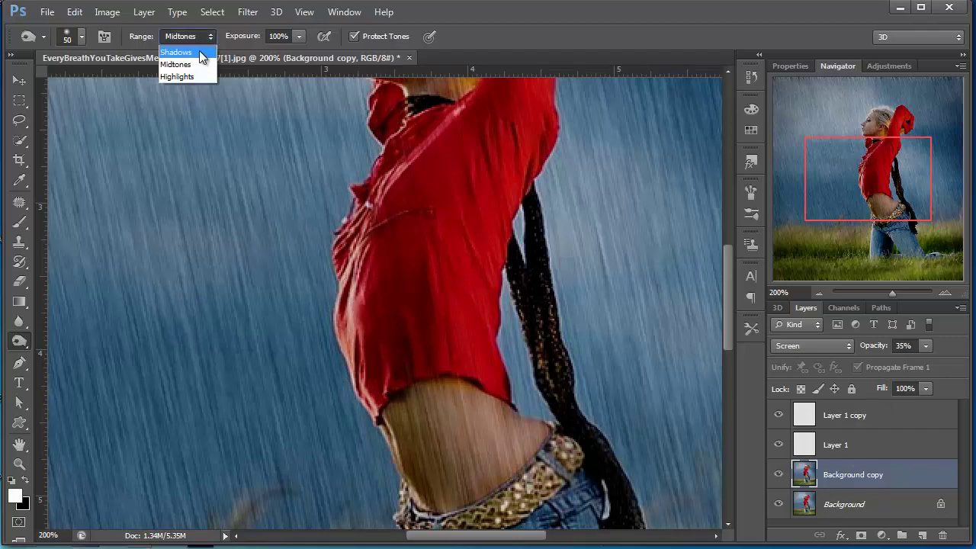
left_click(200, 53)
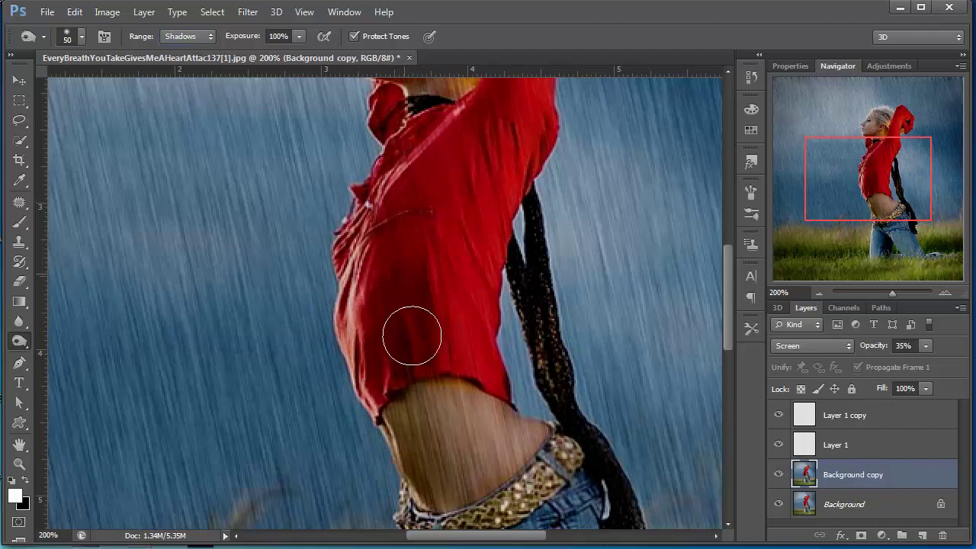
key("ctrl+minus")
key("ctrl+minus")
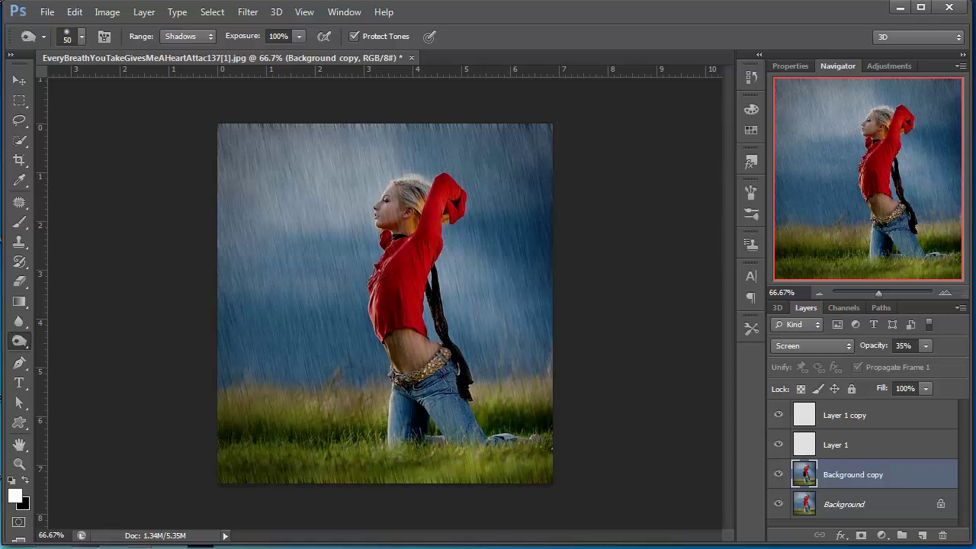